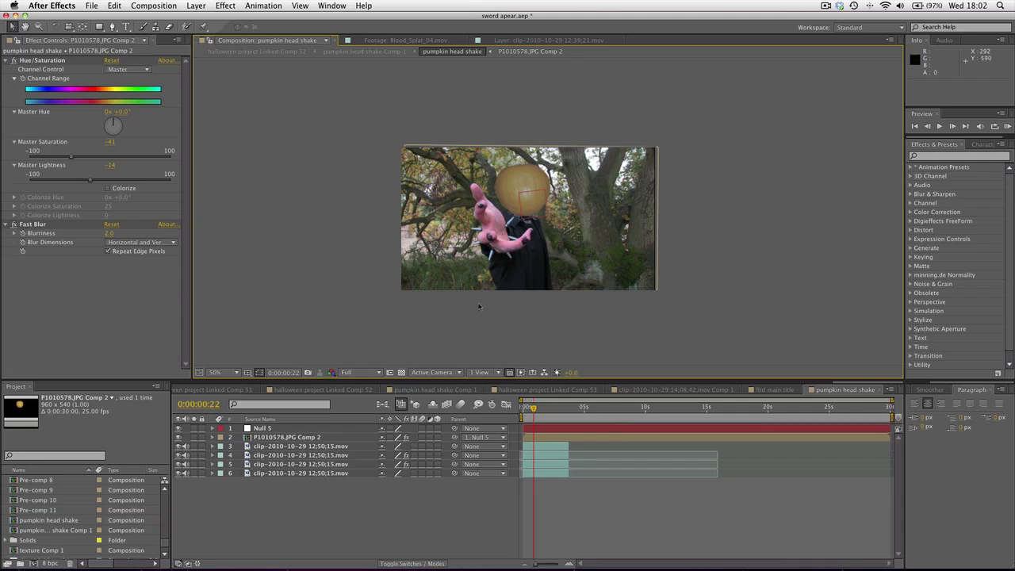
- At 100% zoom on frame 0:00:01:08, hide then restore layer 2's pumpkin-head overlay
key(slash)
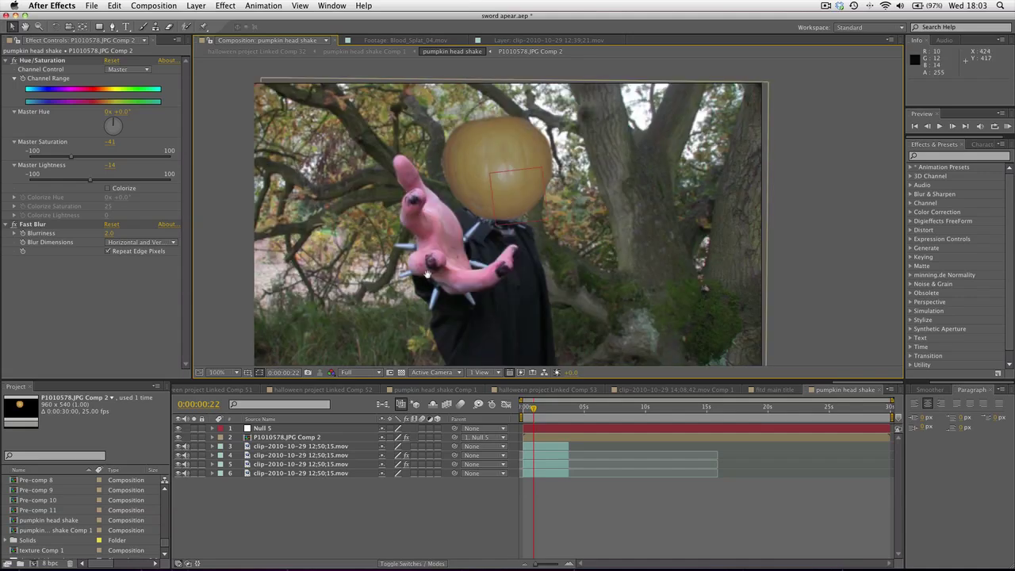
scroll(483, 326, down, 2)
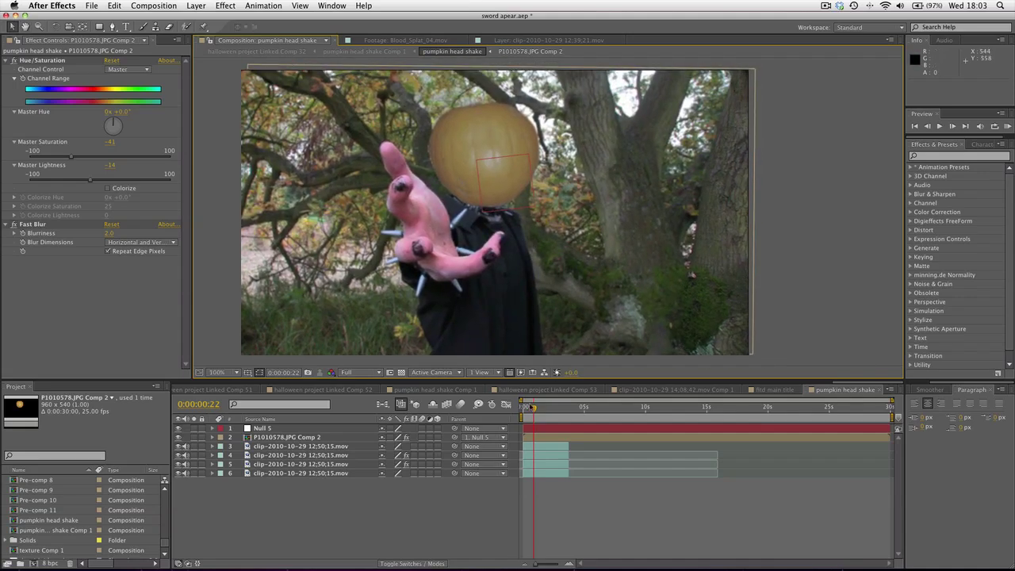
drag(533, 409, 540, 409)
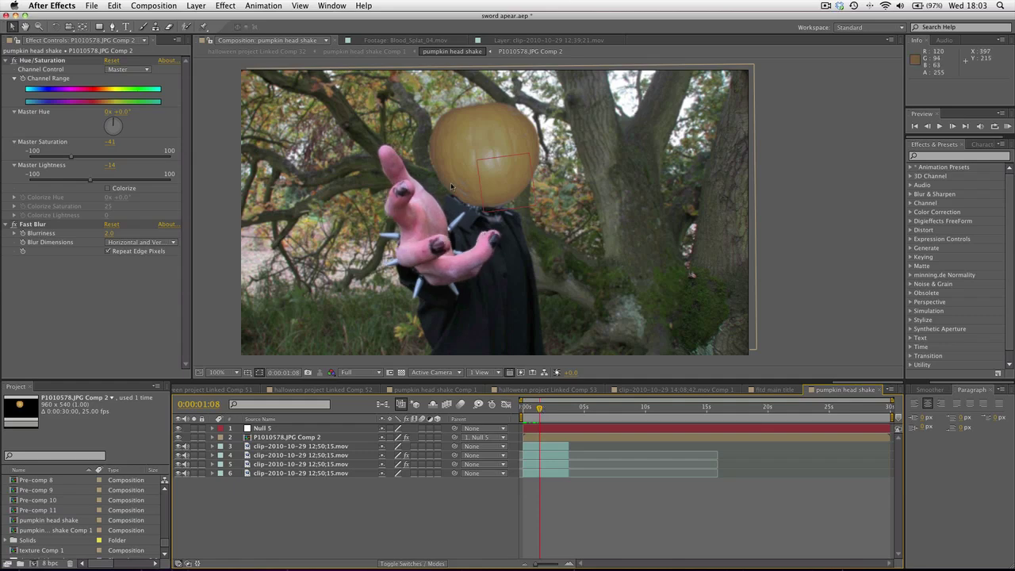
key(comma)
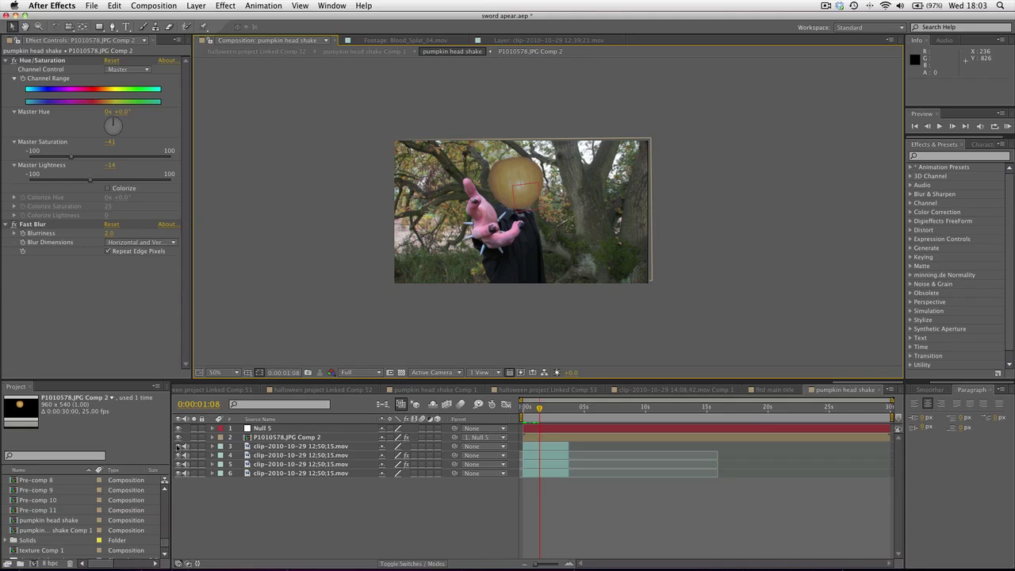
key(period)
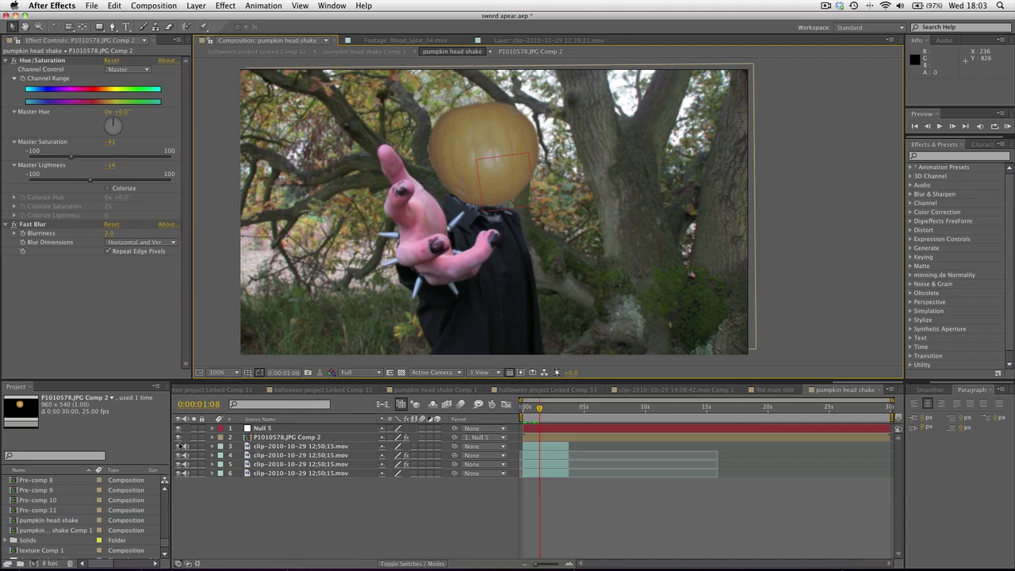
click(179, 437)
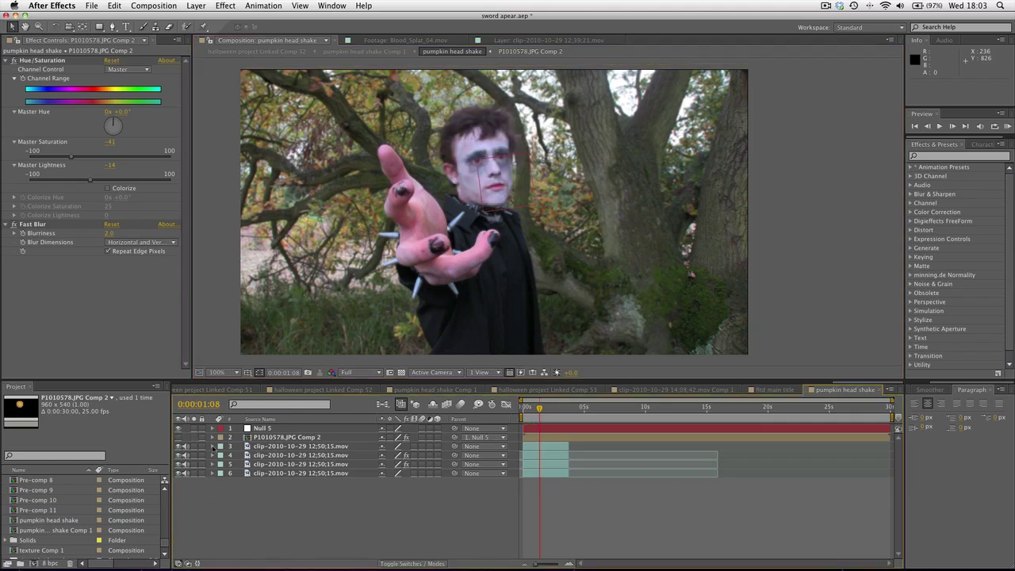
click(179, 437)
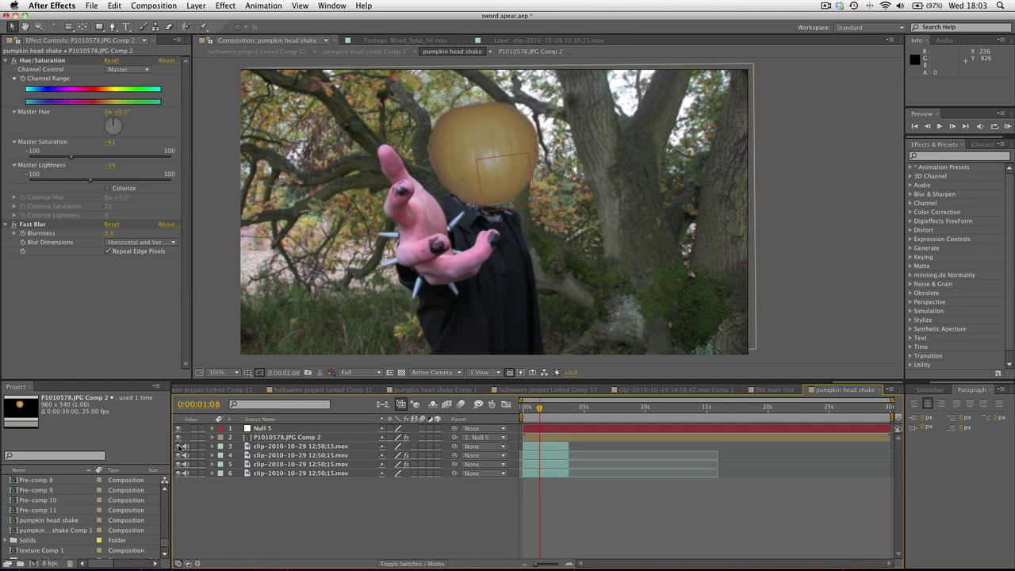
- Select layer 3 to show its mask outlines, scrub near 0:00:01, and preview the shot
click(279, 449)
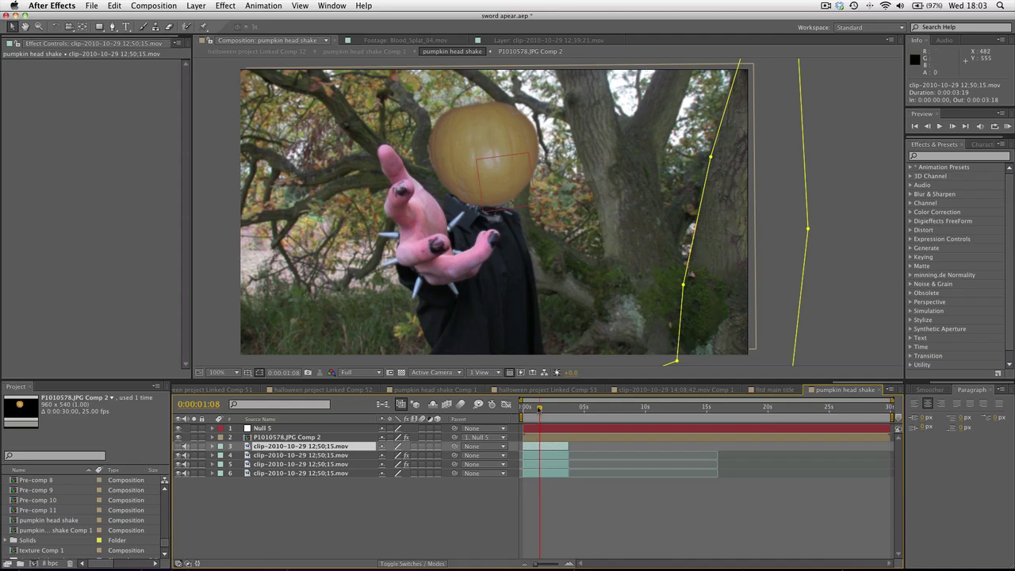
drag(539, 408, 530, 409)
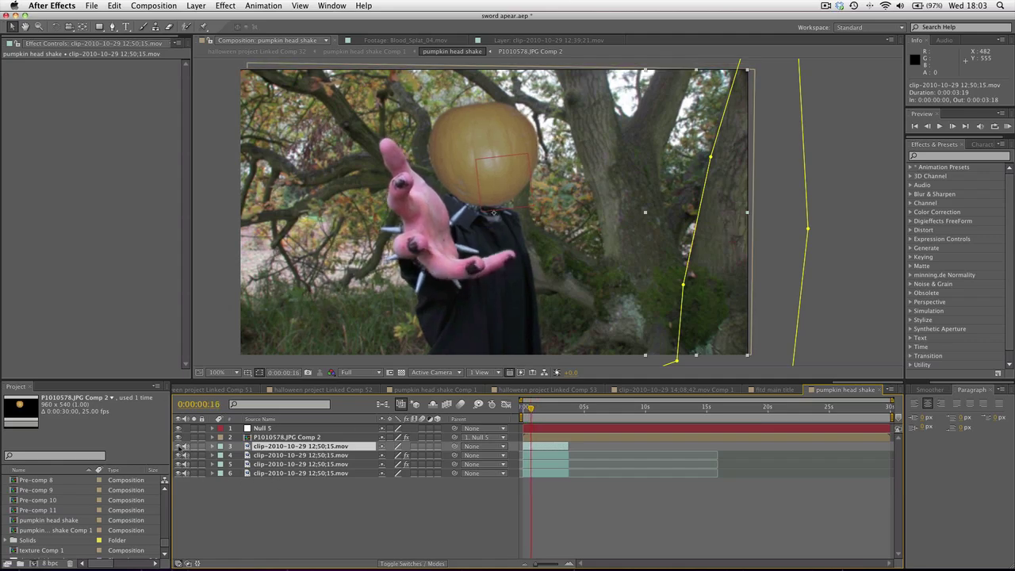
right_click(554, 449)
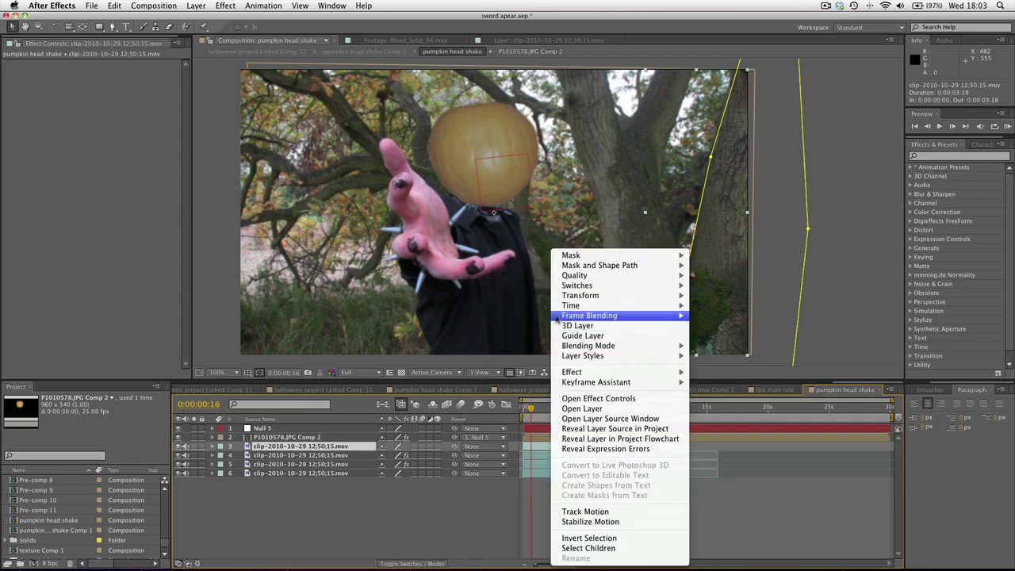
key(Escape)
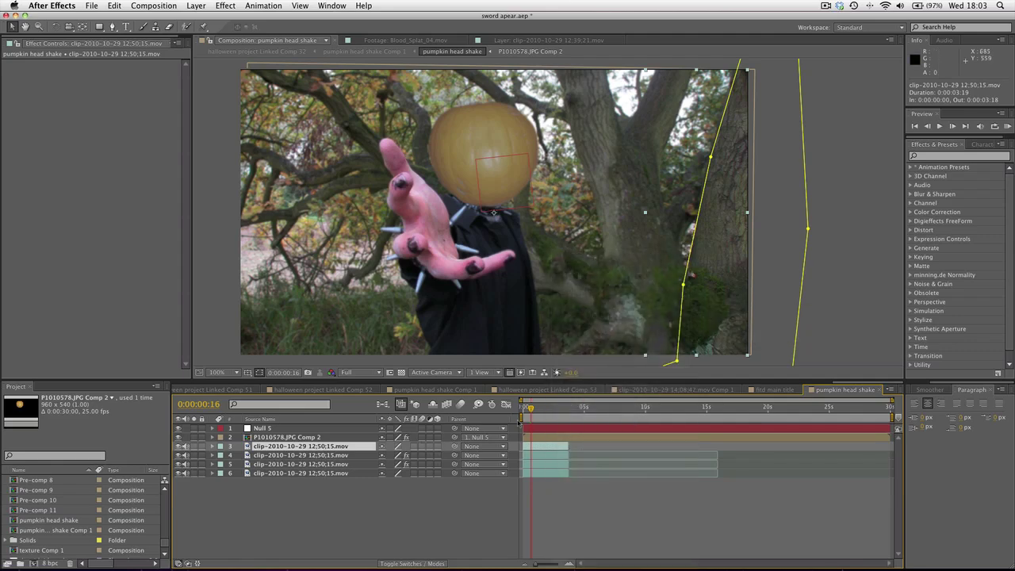
key(space)
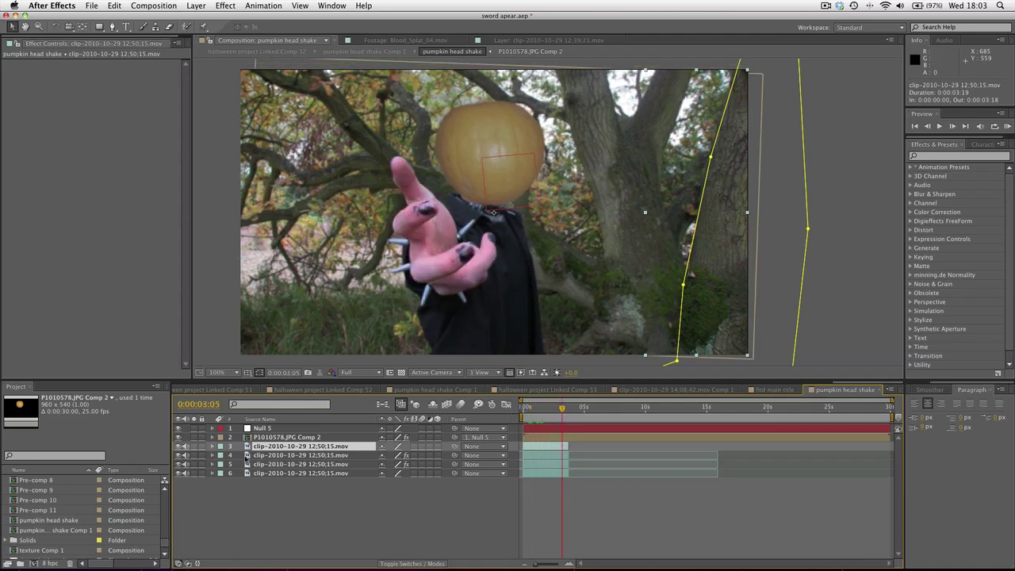
- Offset the Roto Brush hand layer (layer 4) in the viewer to reveal it
click(249, 456)
drag(493, 212, 484, 260)
drag(442, 310, 453, 273)
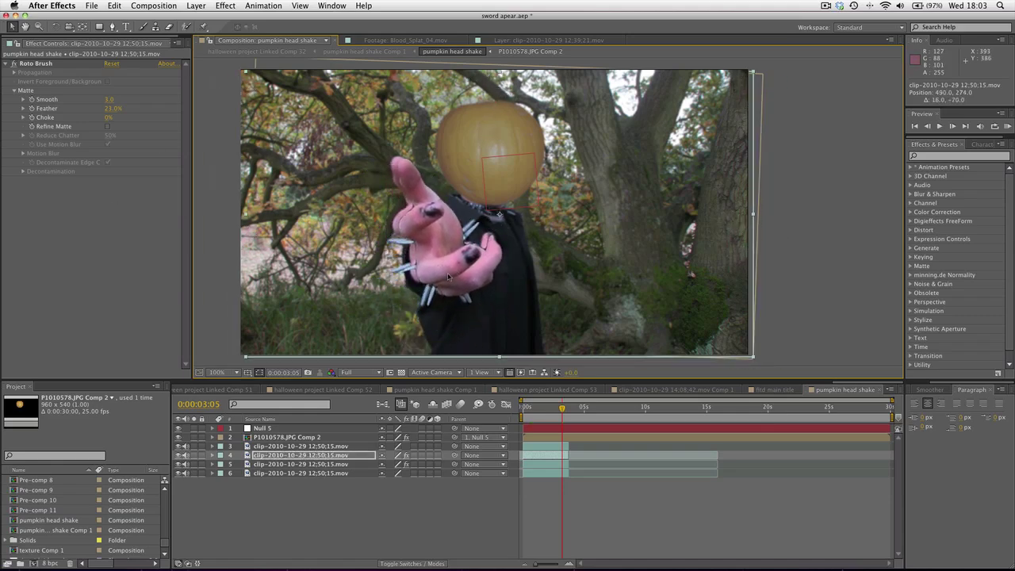
- Undo the offset, return to 0:00:00:00, and try restacking layer 4 below the pumpkin comp
key(super+z)
drag(562, 408, 508, 410)
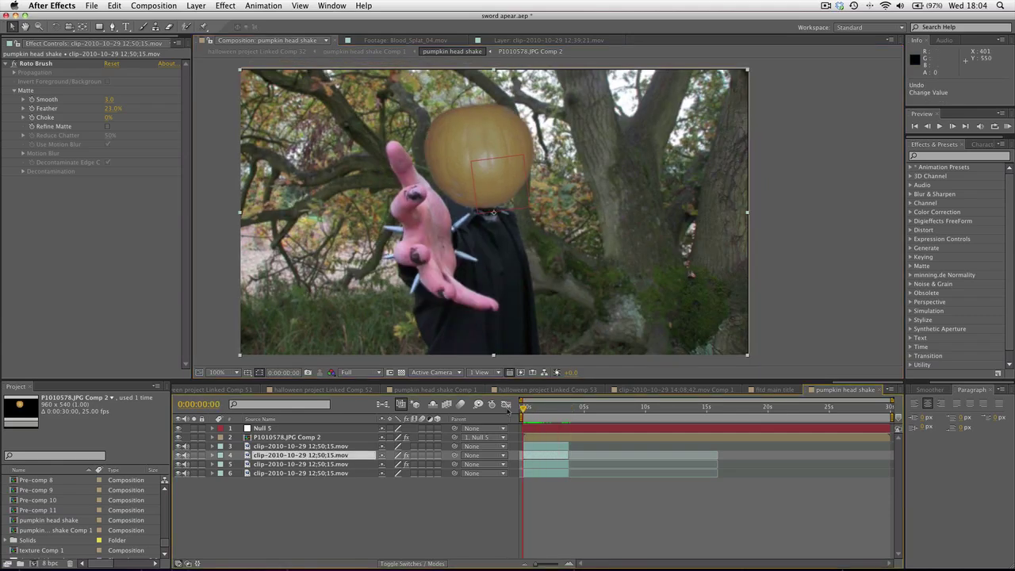
drag(290, 456, 255, 444)
click(272, 464)
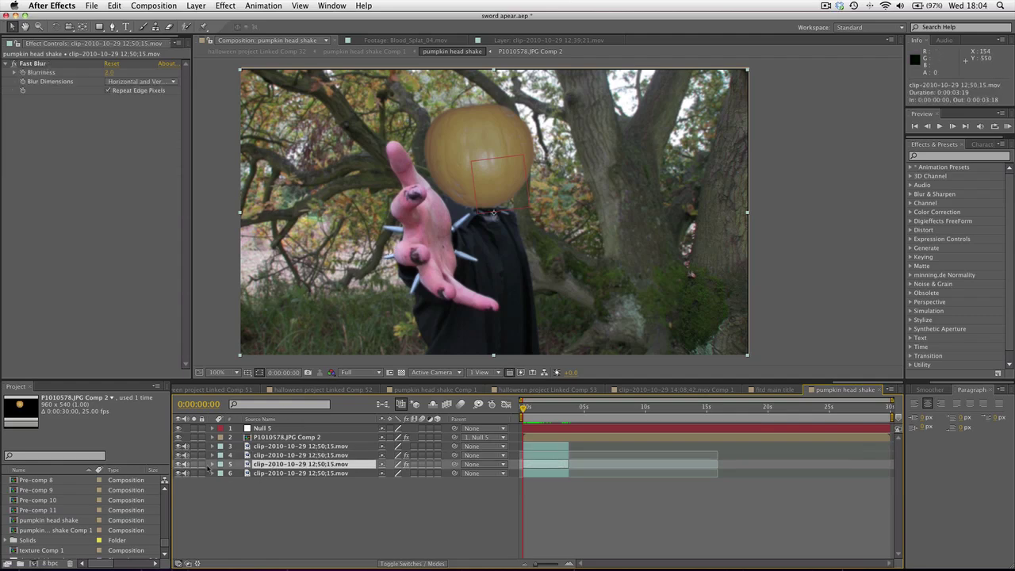
mouse_move(464, 261)
mouse_down()
mouse_move(420, 255)
mouse_move(449, 274)
mouse_up()
key(super+z)
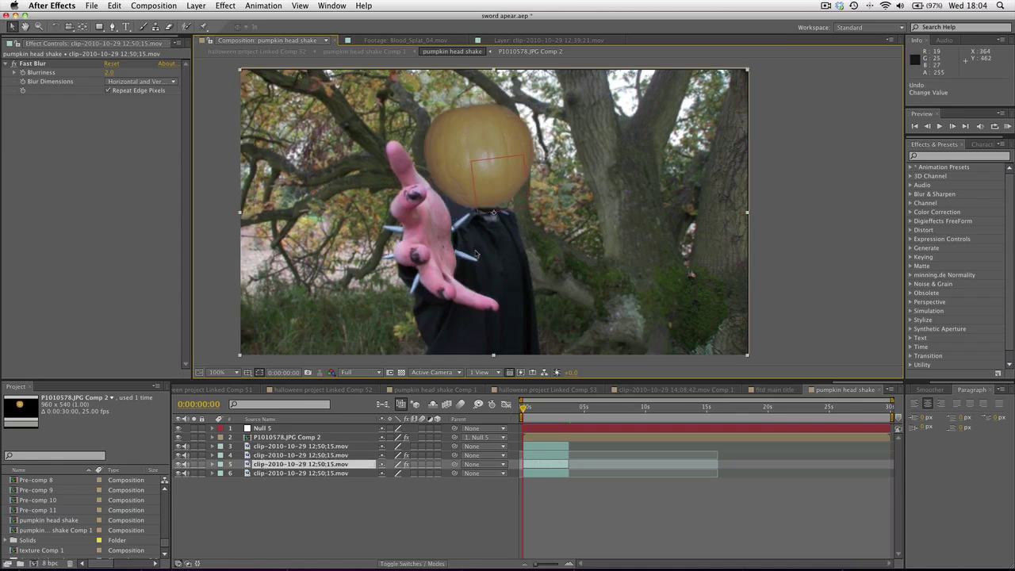
mouse_move(551, 232)
mouse_down()
mouse_move(553, 254)
mouse_move(548, 242)
mouse_up()
key(super+z)
- Open the P1010578.JPG Comp 2 precomp and move to a later pumpkin frame
click(337, 472)
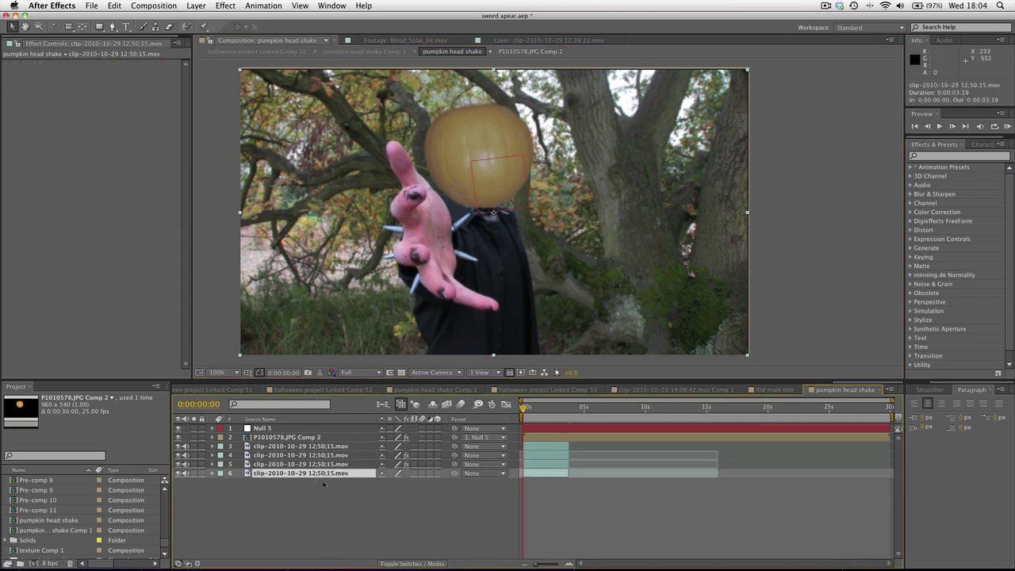
double_click(284, 439)
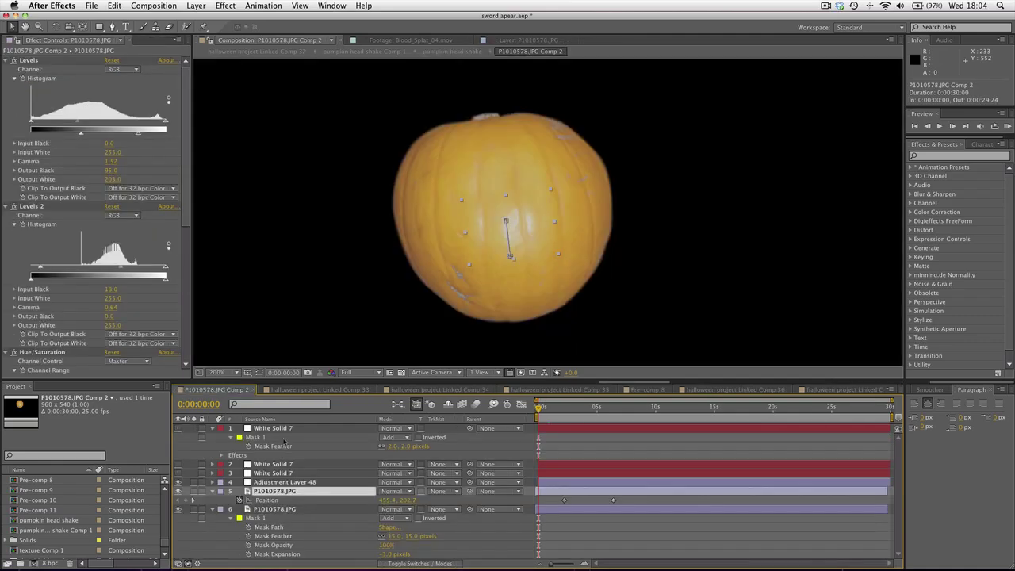
drag(542, 410, 586, 412)
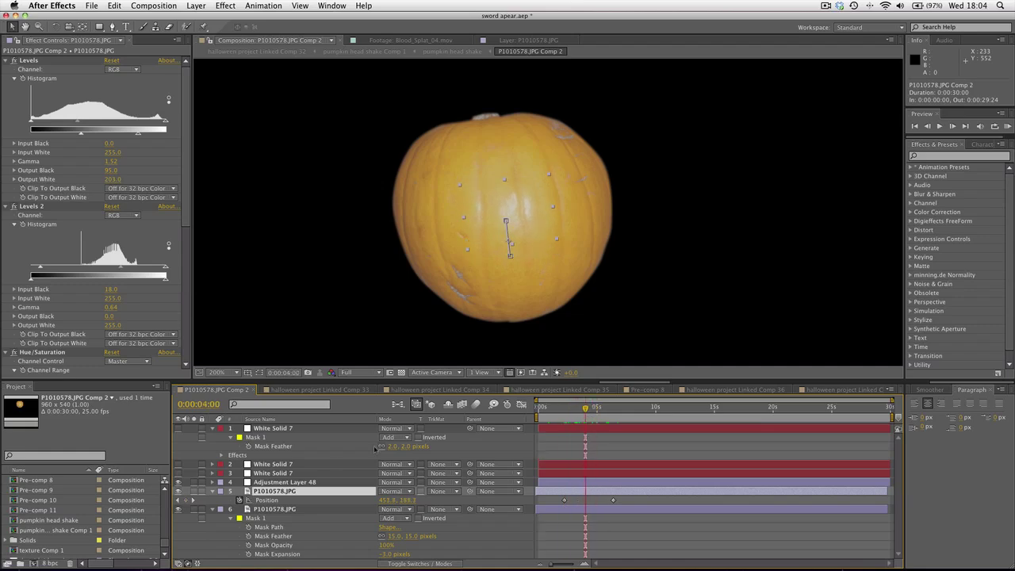
- Solo and unsolo layer 5 to inspect the blurred pumpkin, then scrub around 0:00:05:02
click(193, 494)
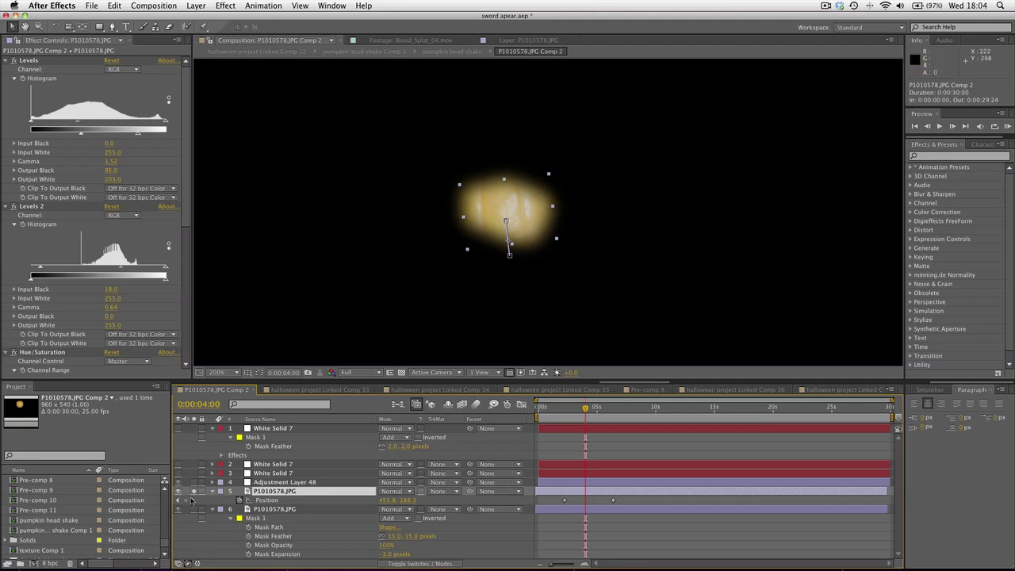
click(193, 492)
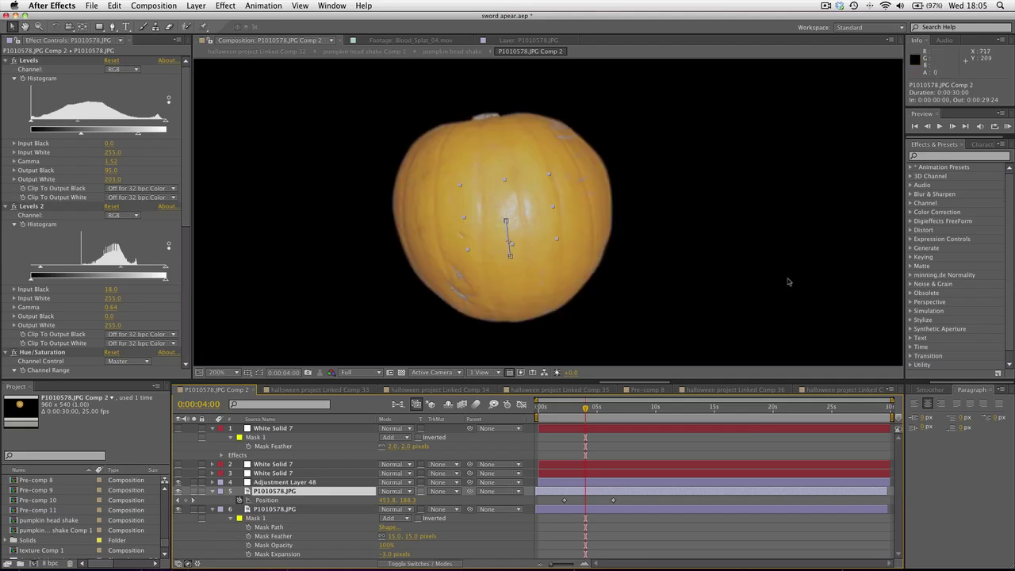
click(597, 413)
drag(622, 410, 572, 410)
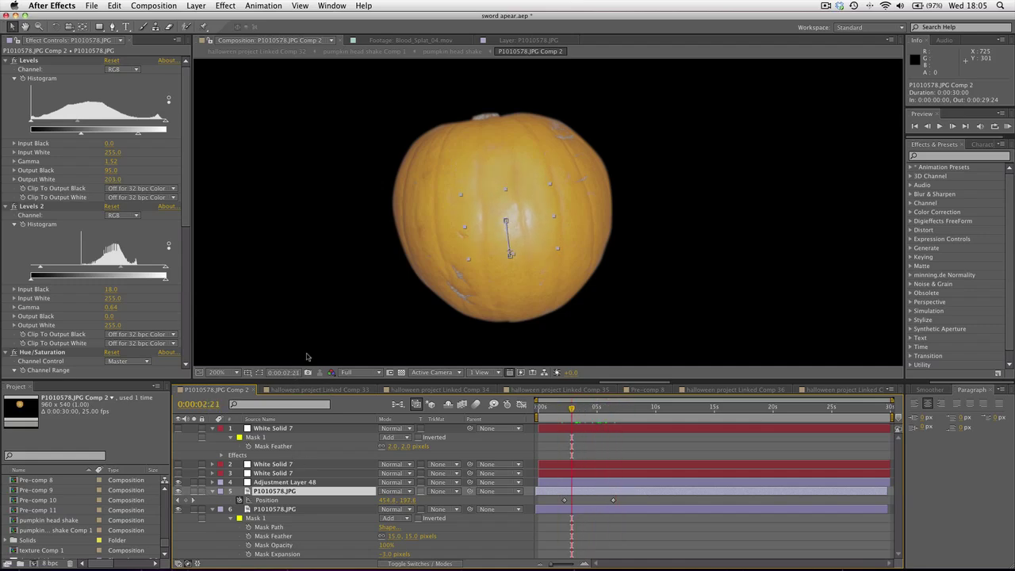
- Switch to the pumpkin head shake composition tab and deselect layers
click(293, 390)
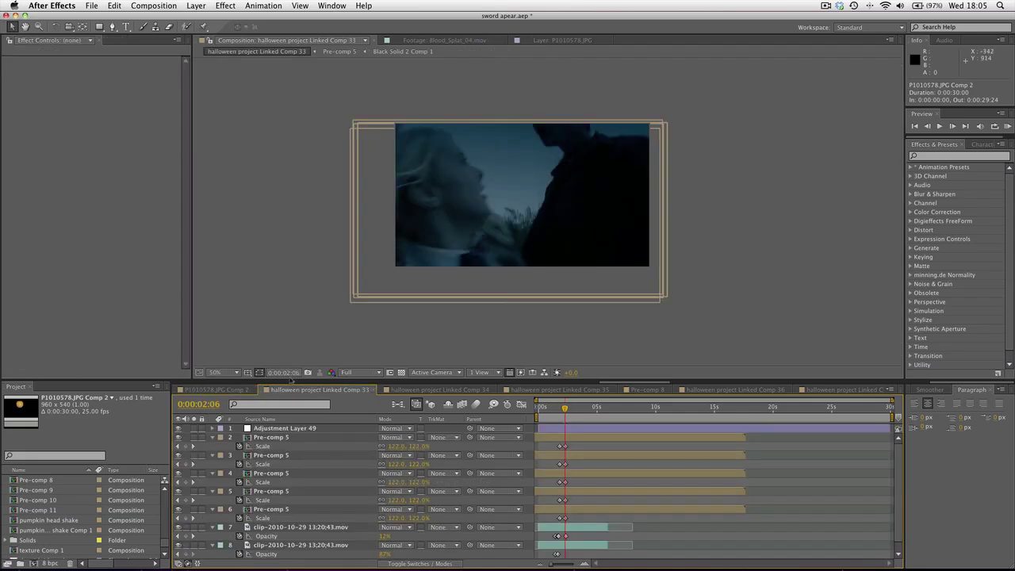
click(292, 389)
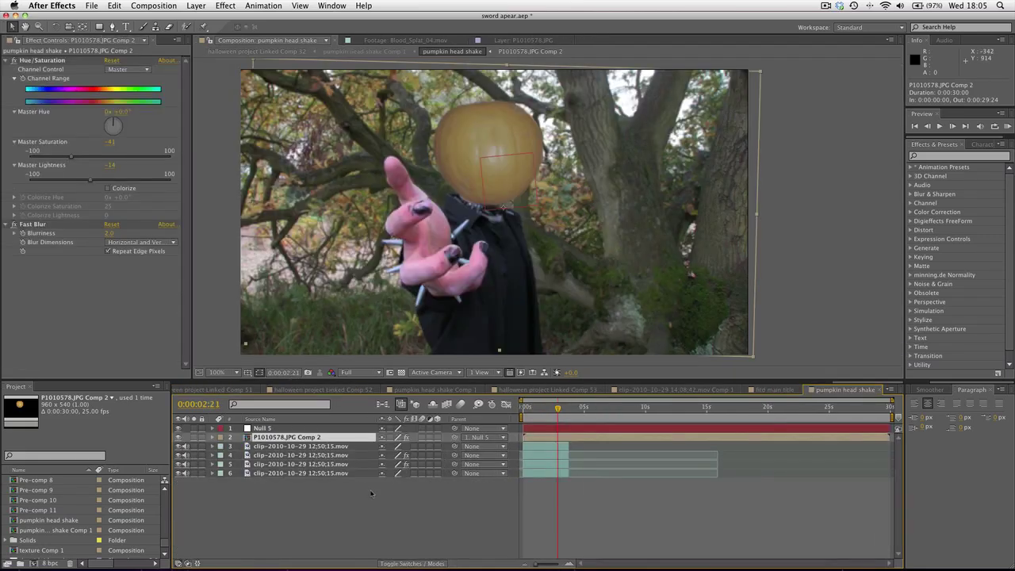
click(399, 523)
mouse_move(558, 408)
mouse_down()
mouse_move(536, 411)
mouse_move(553, 411)
mouse_up()
- Preview the shot, then bring the playhead back to 0:00:01:00
key(space)
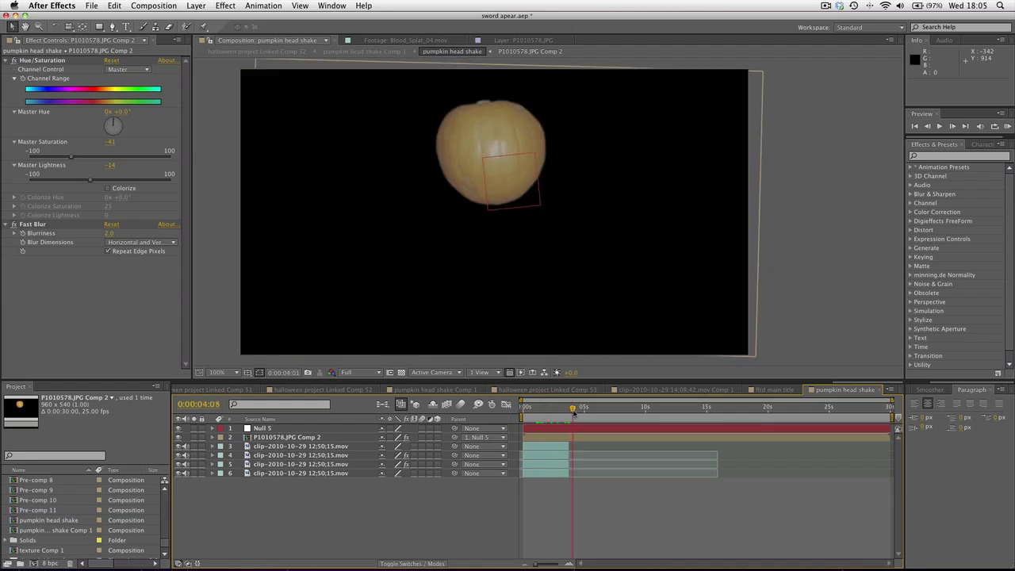
drag(575, 413, 553, 414)
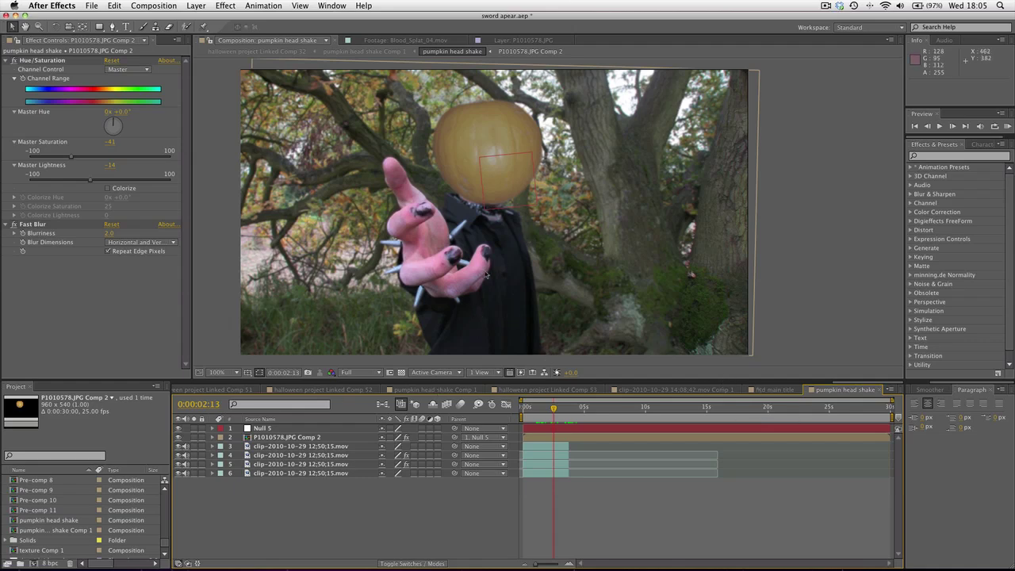
drag(538, 411, 547, 413)
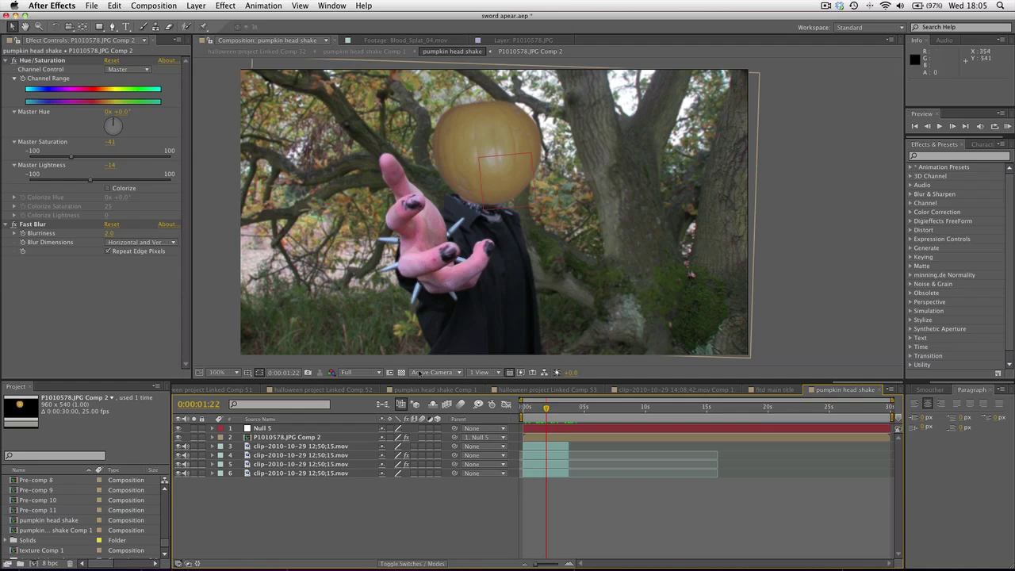
drag(544, 417, 536, 412)
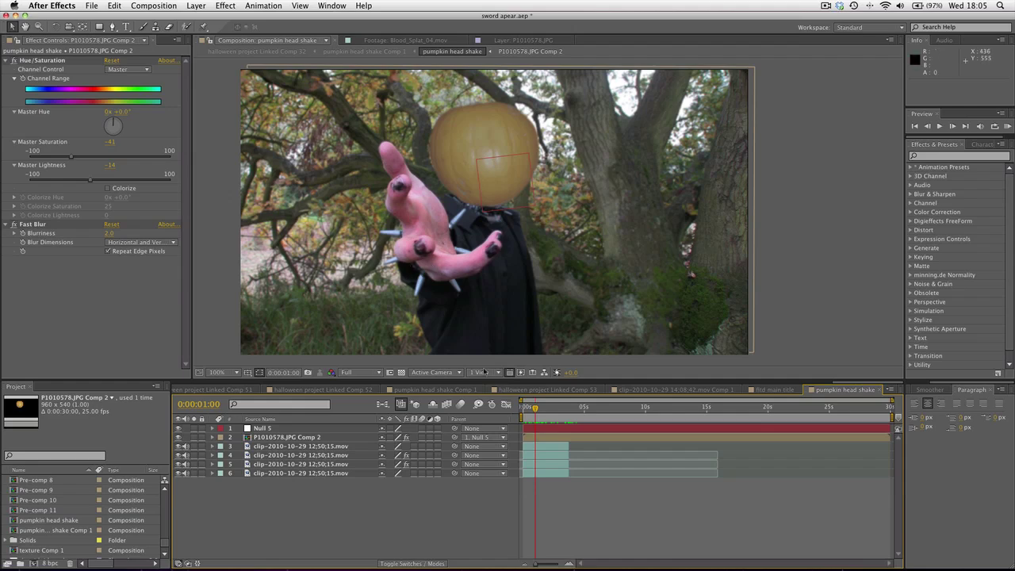
drag(535, 406, 523, 408)
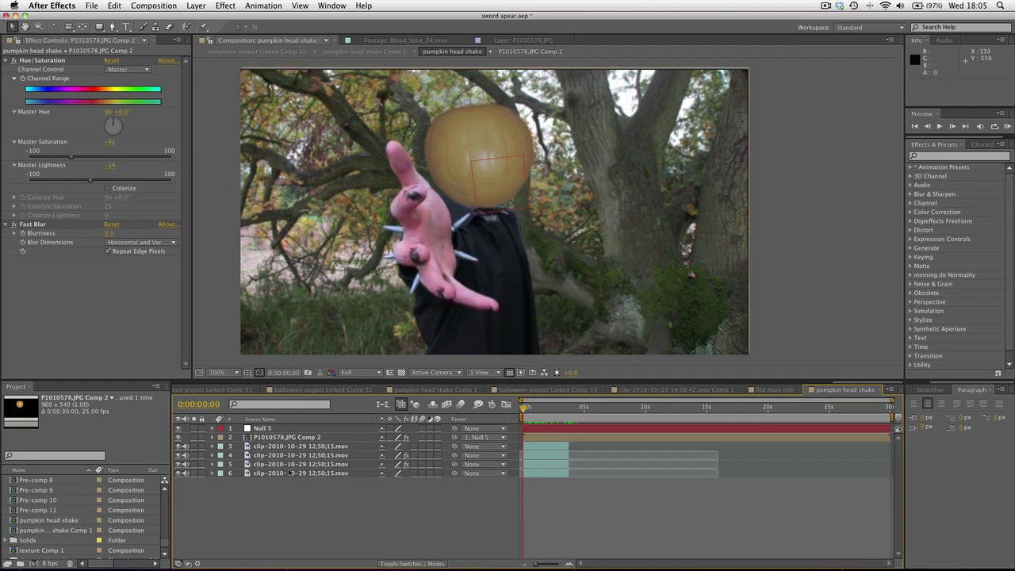
click(291, 473)
click(338, 498)
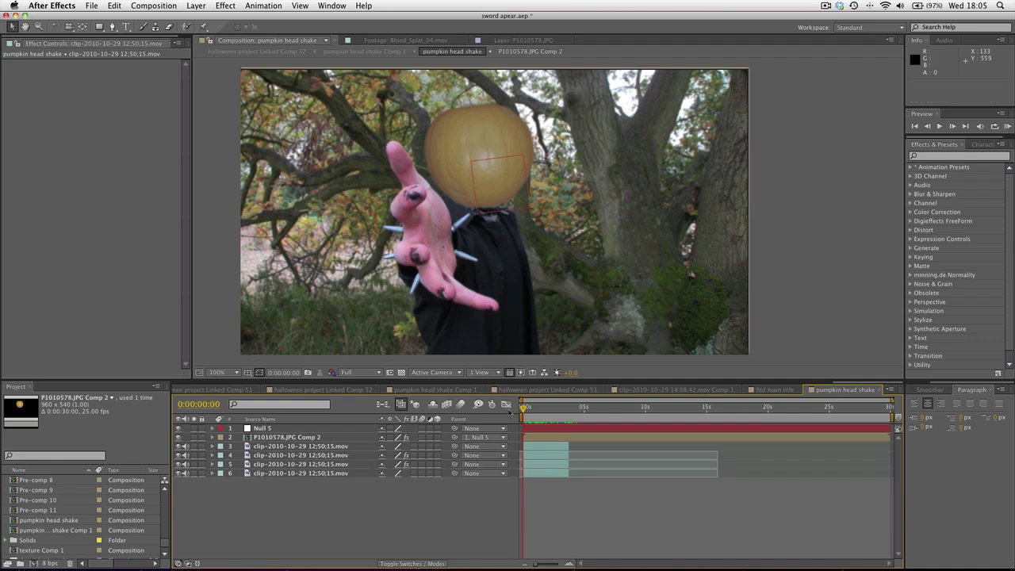
click(178, 437)
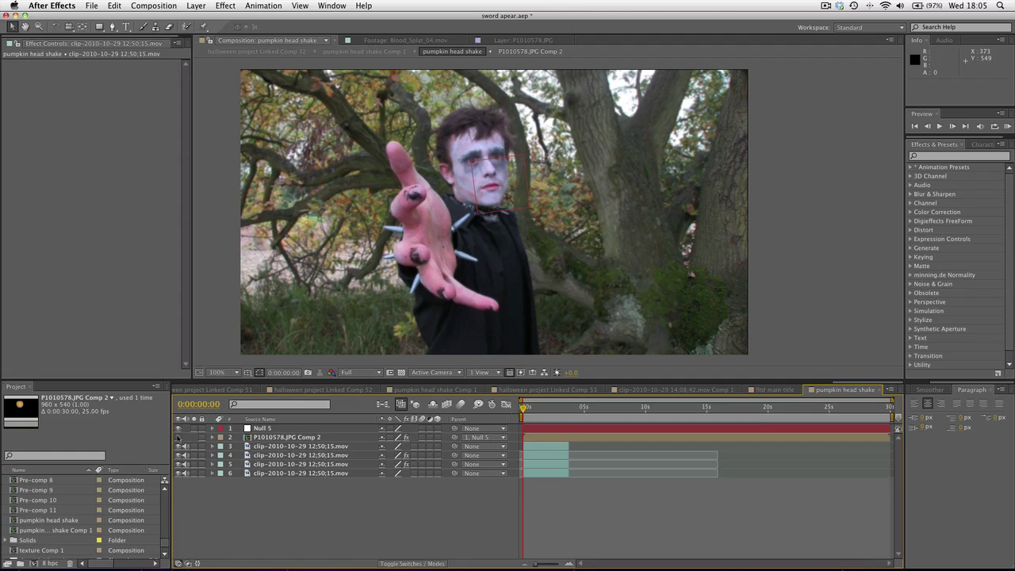
mouse_move(524, 409)
mouse_down()
mouse_move(555, 412)
mouse_move(515, 413)
mouse_up()
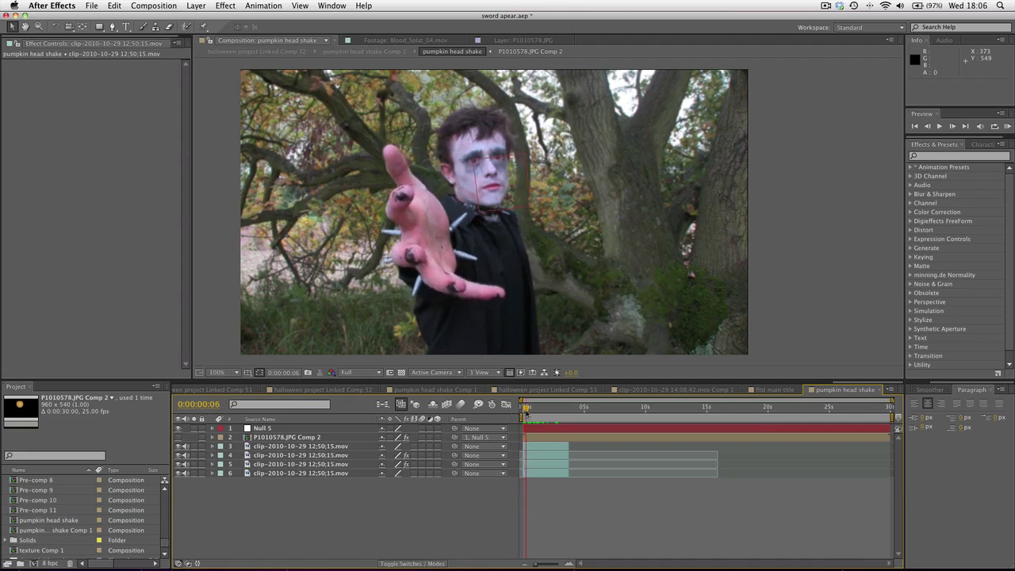
drag(526, 410, 534, 415)
click(178, 438)
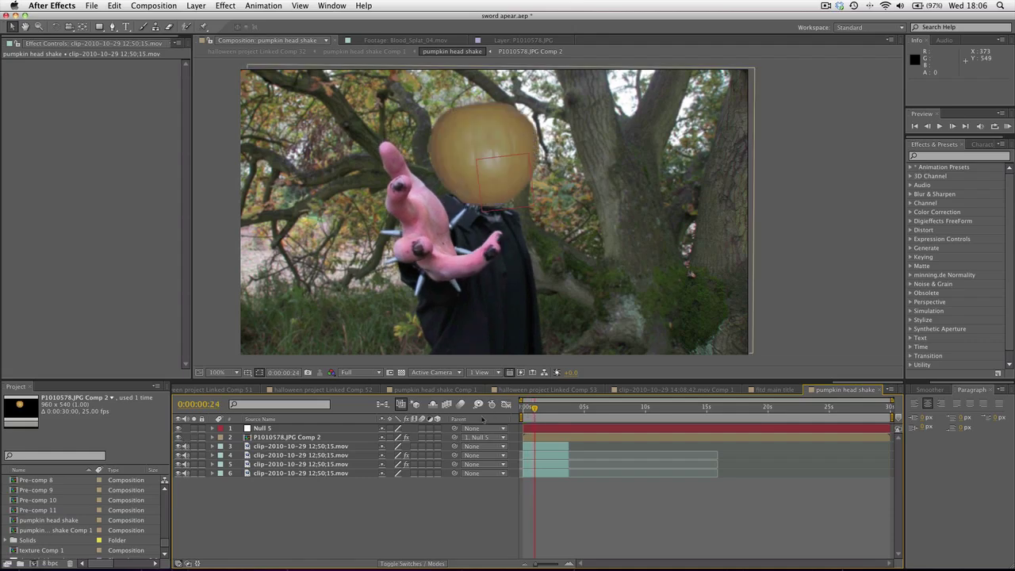
drag(544, 407, 558, 411)
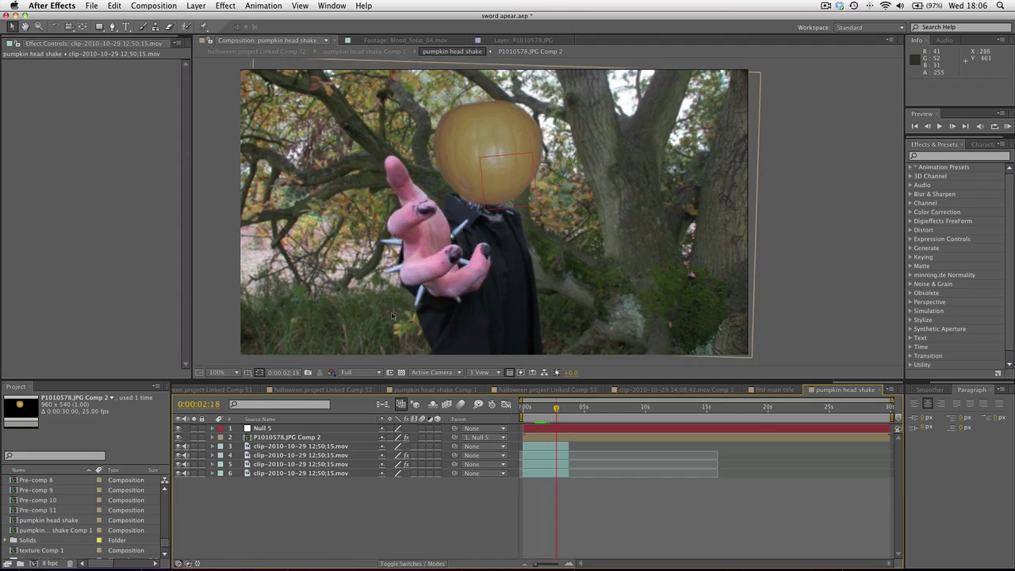